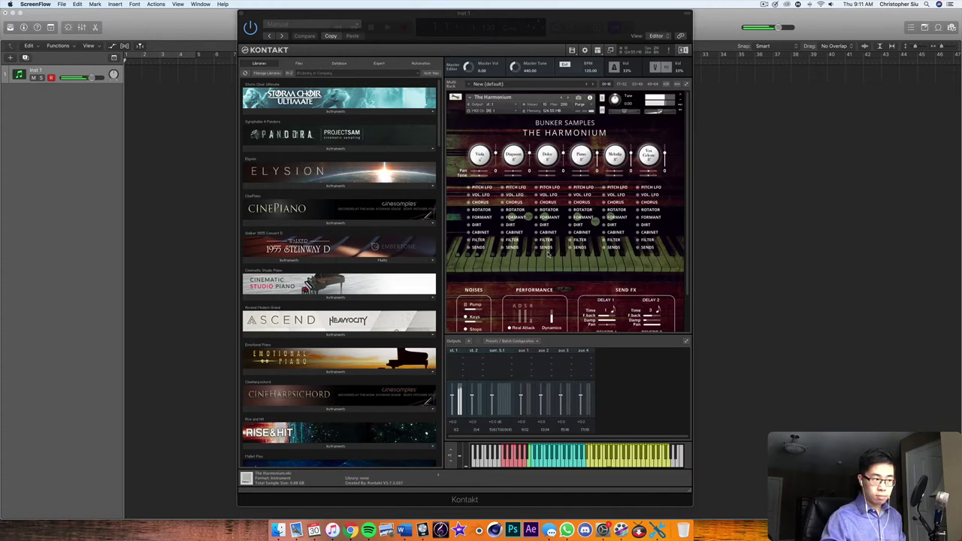
pyautogui.scroll(-1, 548, 254)
# Lower the Keys level in the Noises section to -1.2 dB.
pyautogui.scroll(-1, 549, 254)
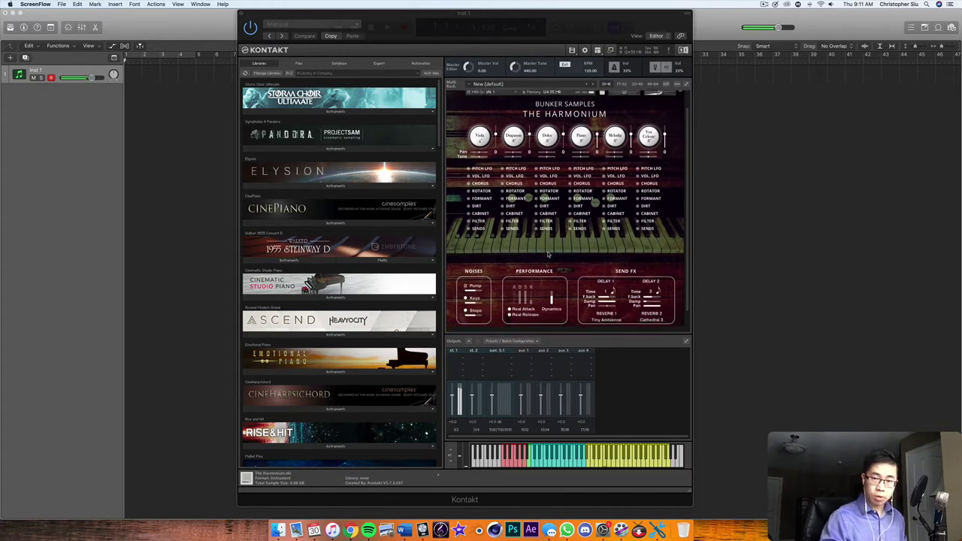
pyautogui.click(475, 306)
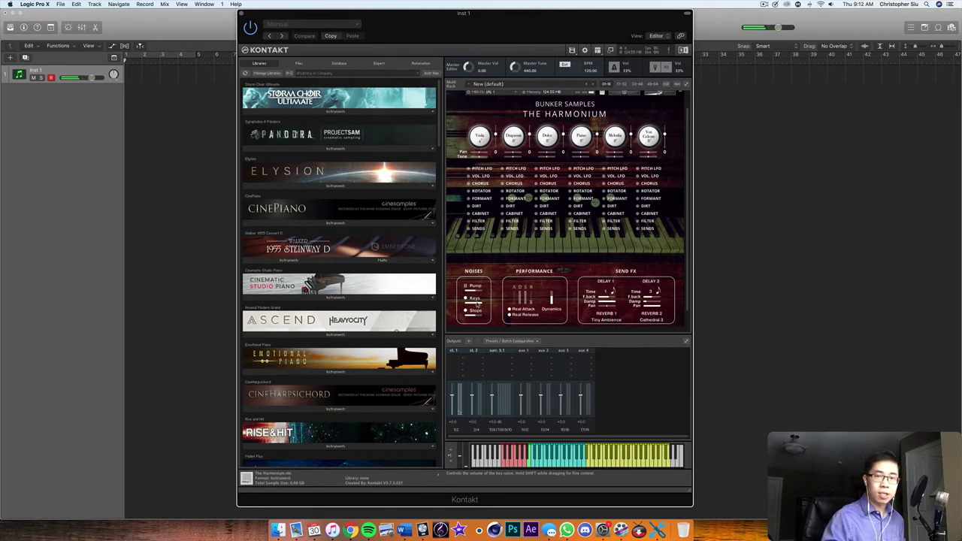
pyautogui.moveTo(478, 304); pyautogui.dragTo(471, 307)
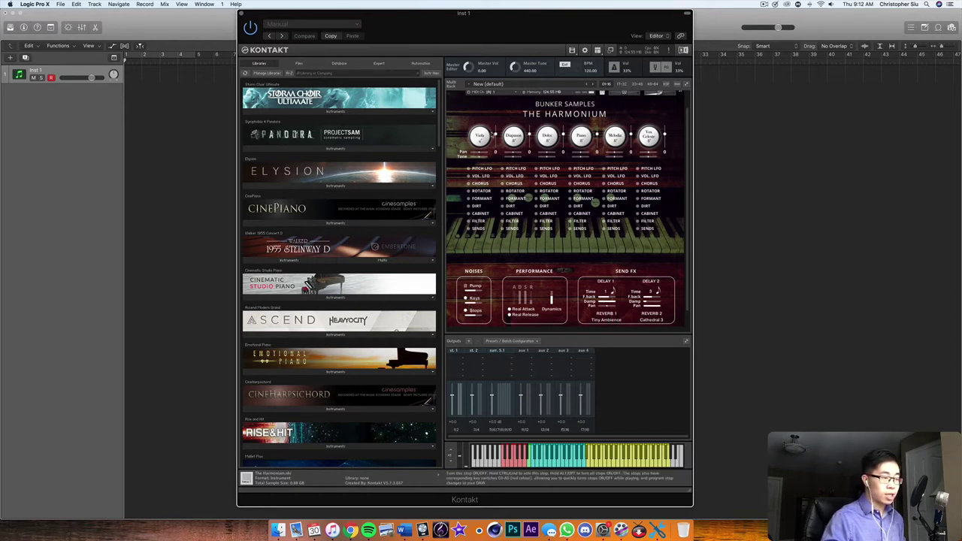
# Audition the stops by toggling Diapason, Dolce, Piano, Melodia and Vox Celeste on and off.
pyautogui.scroll(1, 500, 147)
pyautogui.scroll(1, 499, 155)
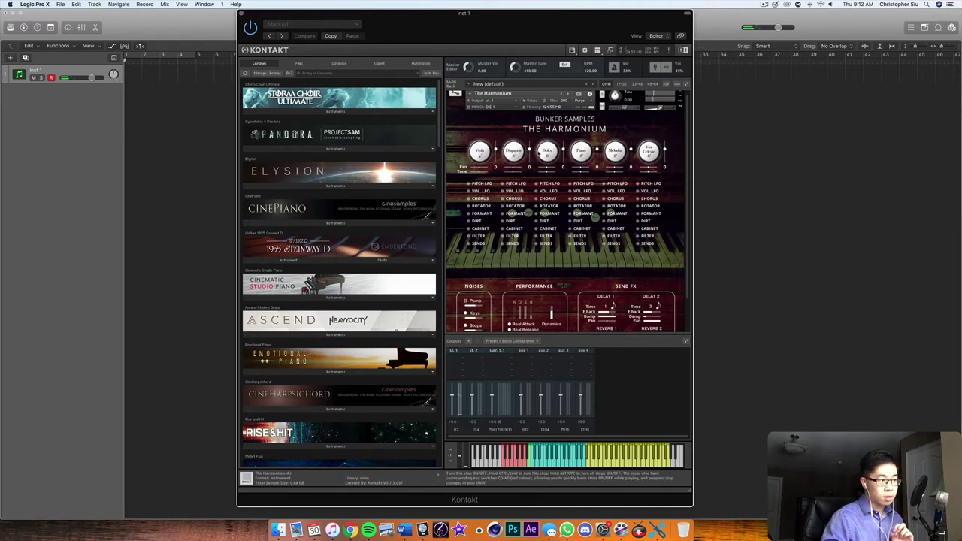
pyautogui.click(513, 152)
pyautogui.click(548, 152)
pyautogui.click(581, 151)
pyautogui.click(548, 152)
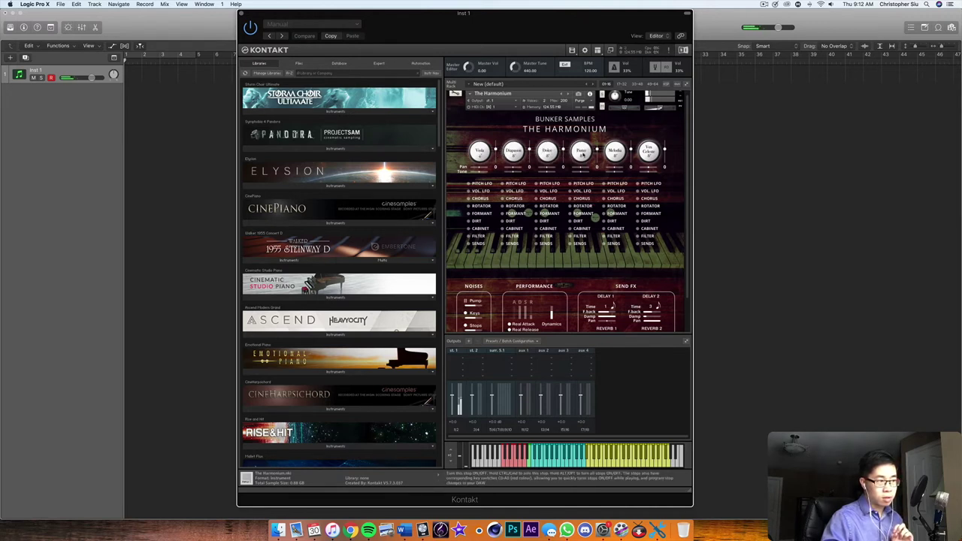
pyautogui.click(582, 152)
pyautogui.click(615, 152)
pyautogui.click(649, 152)
pyautogui.click(649, 151)
pyautogui.click(615, 152)
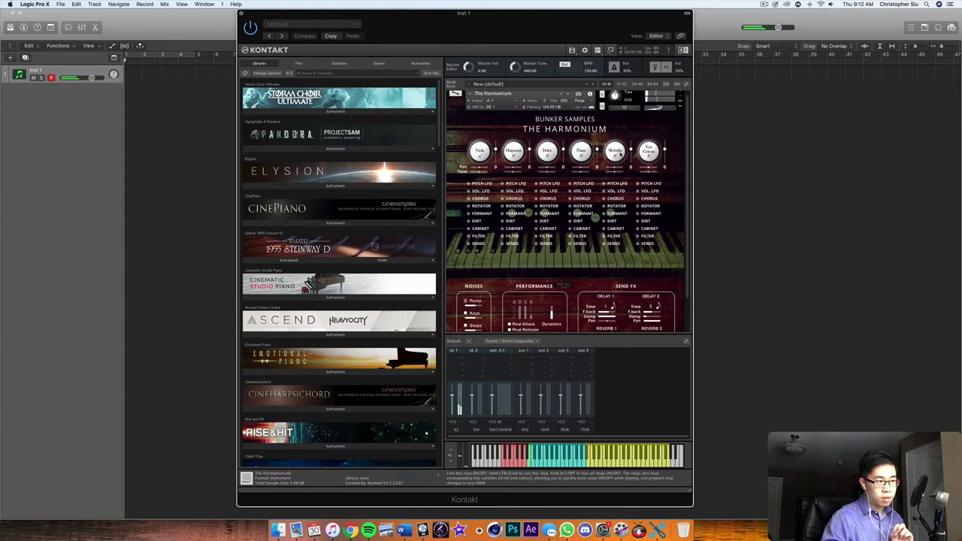
# Switch all six stops off, then turn Viola back on as the only active stop.
pyautogui.scroll(1, 607, 167)
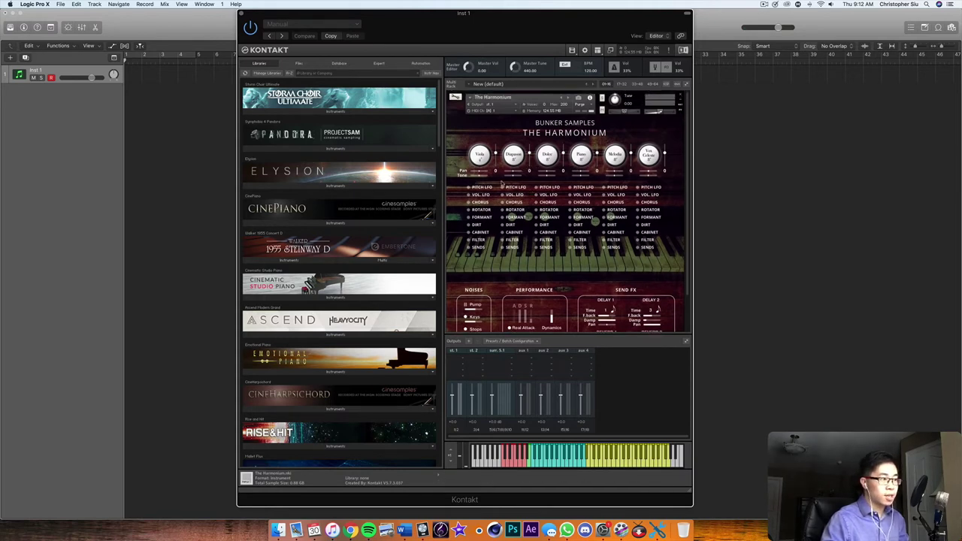
pyautogui.click(480, 155)
pyautogui.click(513, 155)
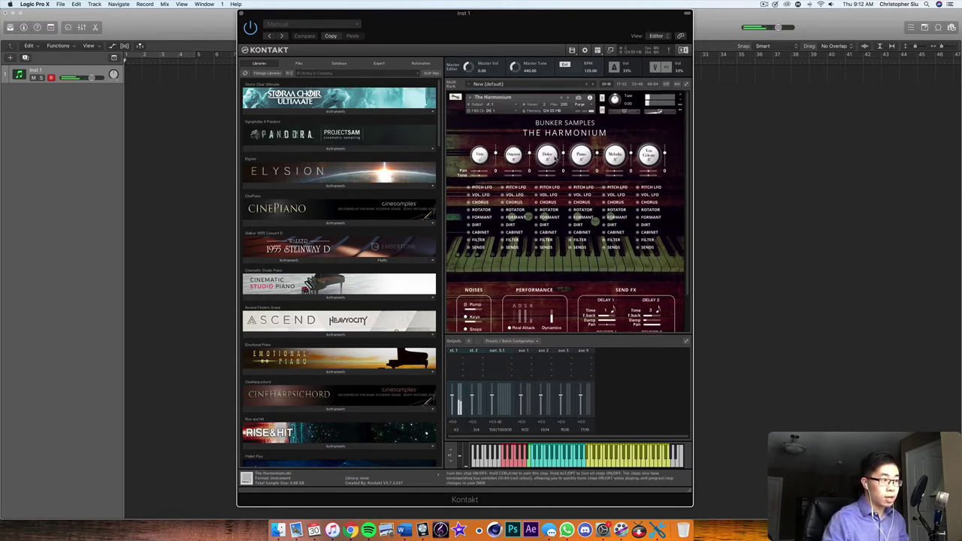
pyautogui.click(547, 155)
pyautogui.click(581, 155)
pyautogui.click(615, 155)
pyautogui.click(649, 155)
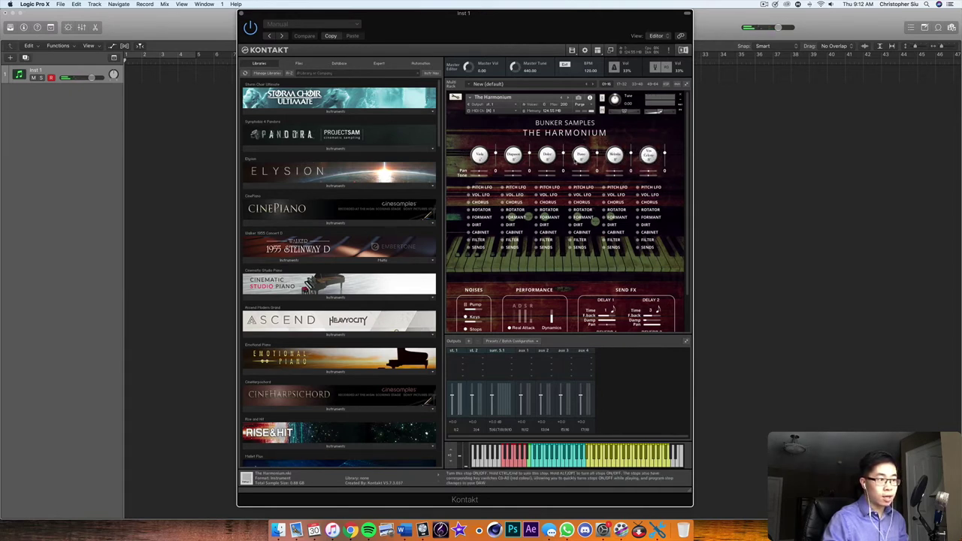
pyautogui.click(479, 155)
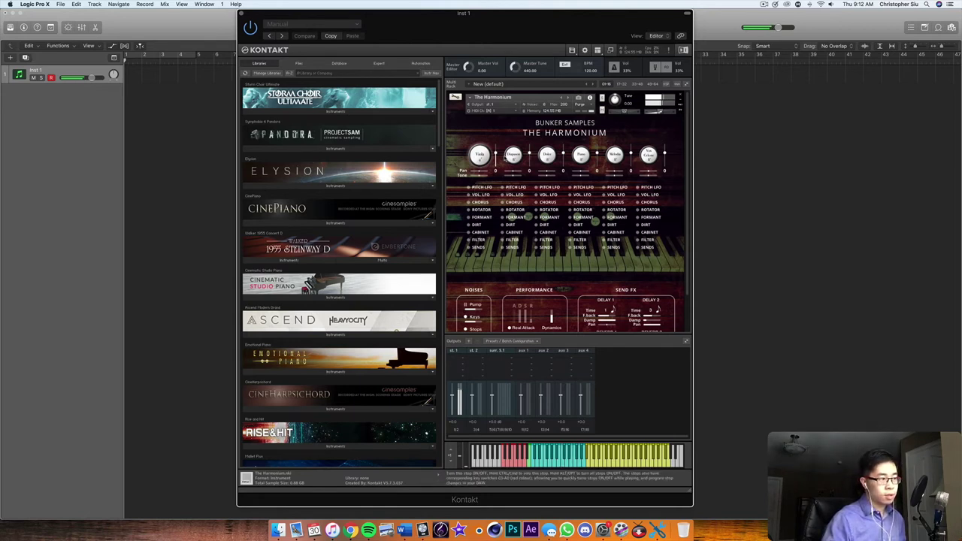
pyautogui.click(513, 155)
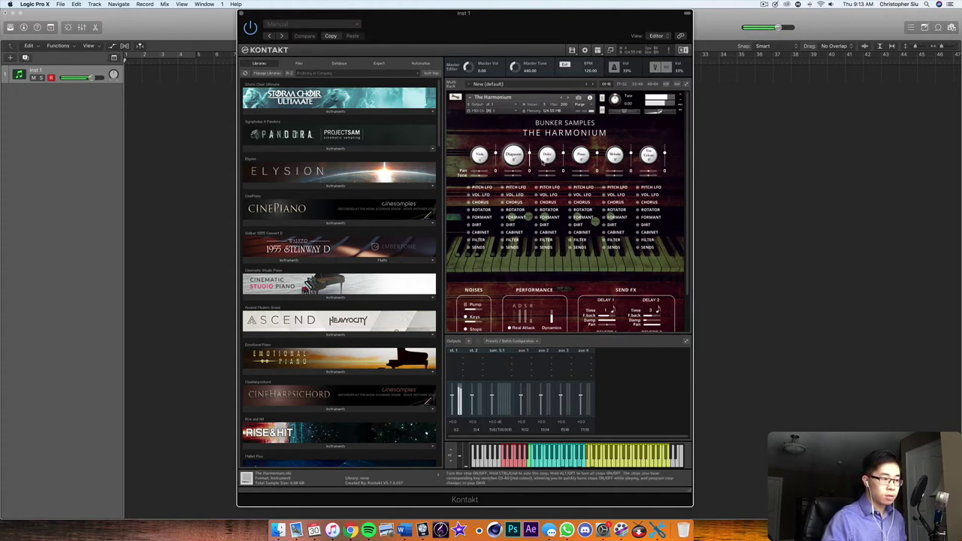
pyautogui.click(547, 156)
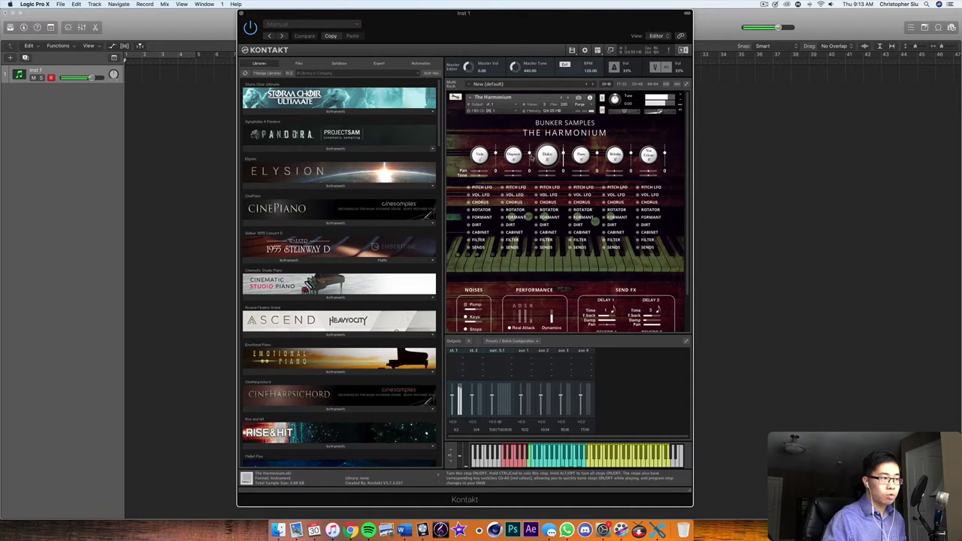
pyautogui.click(513, 157)
pyautogui.click(546, 154)
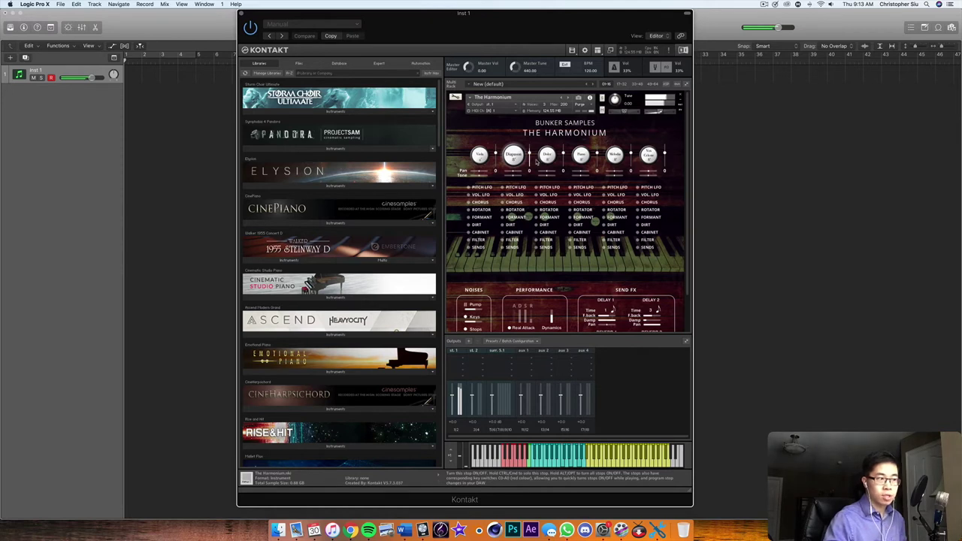
pyautogui.click(581, 154)
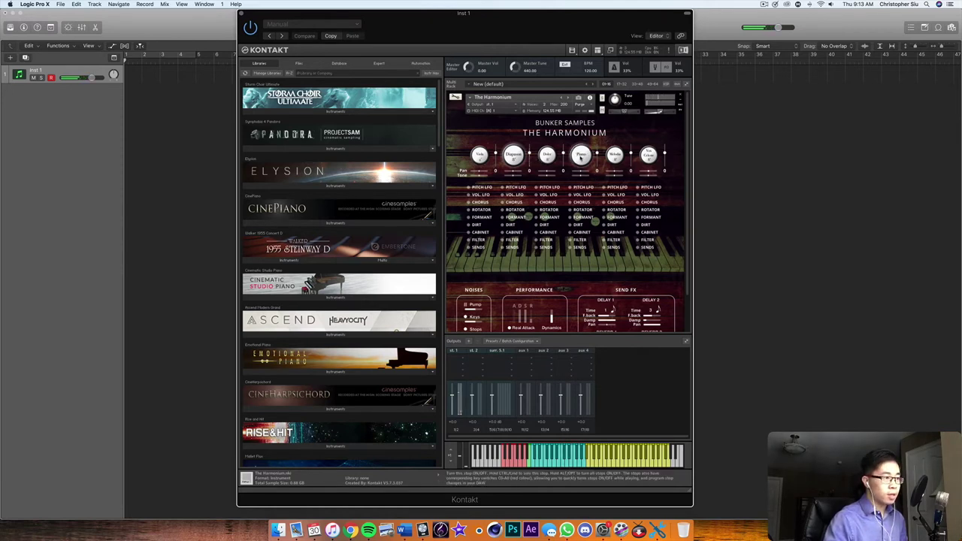
pyautogui.click(513, 154)
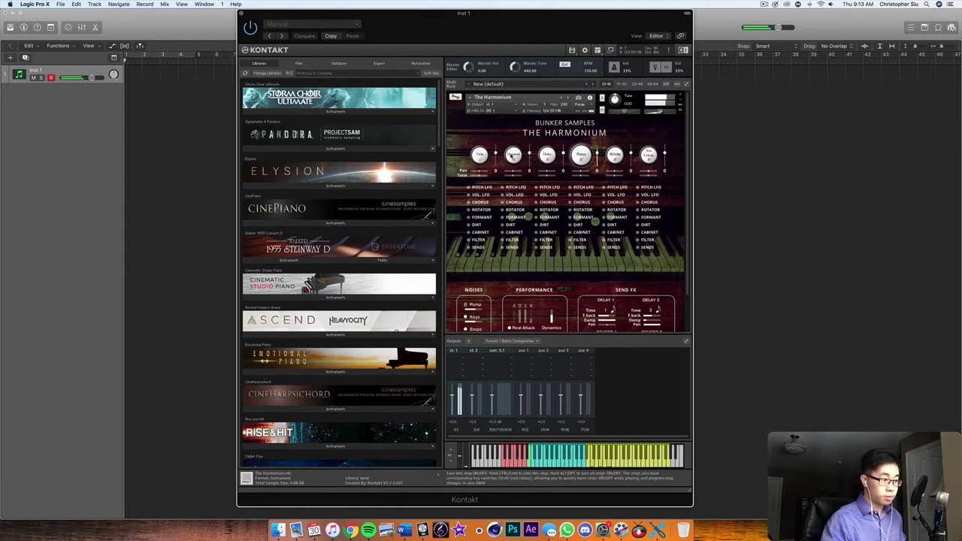
pyautogui.click(514, 155)
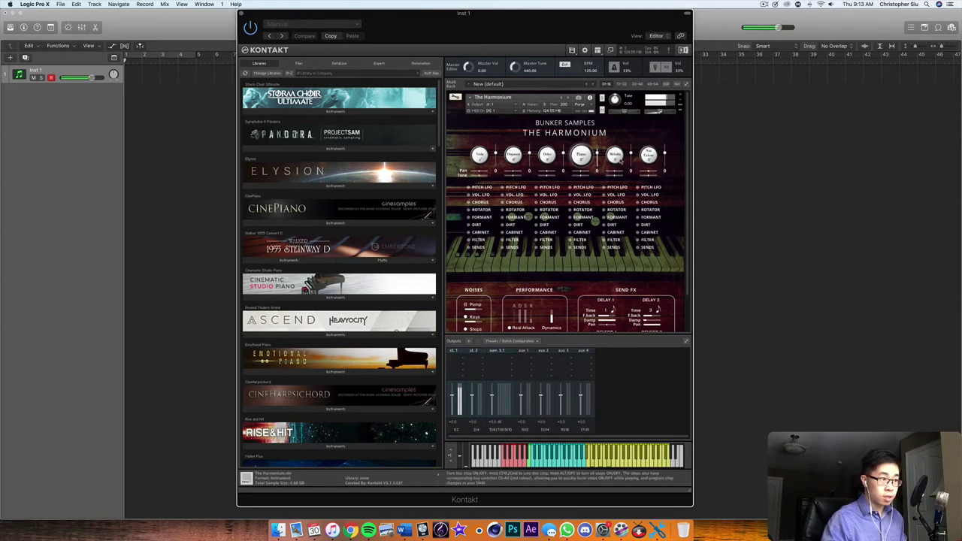
pyautogui.click(616, 156)
pyautogui.click(581, 154)
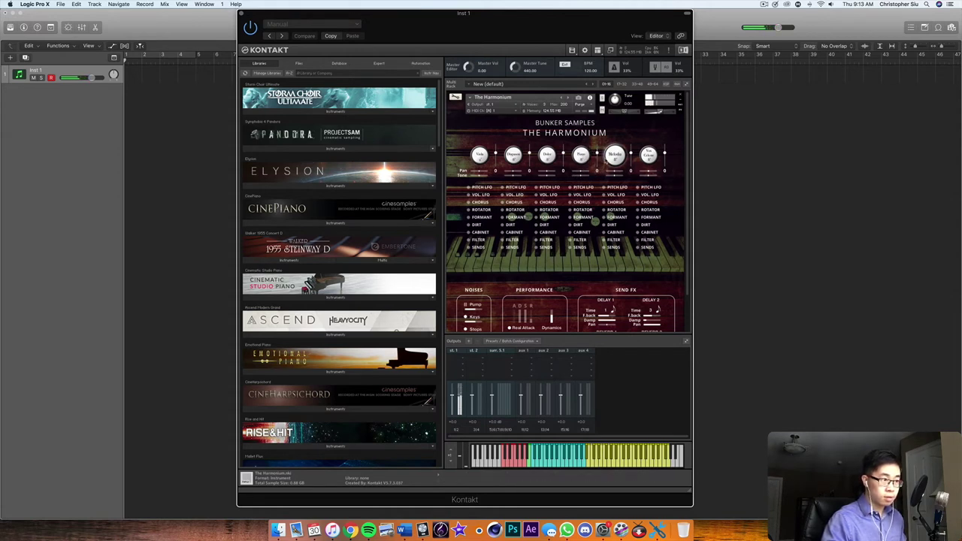
pyautogui.click(648, 156)
pyautogui.click(615, 156)
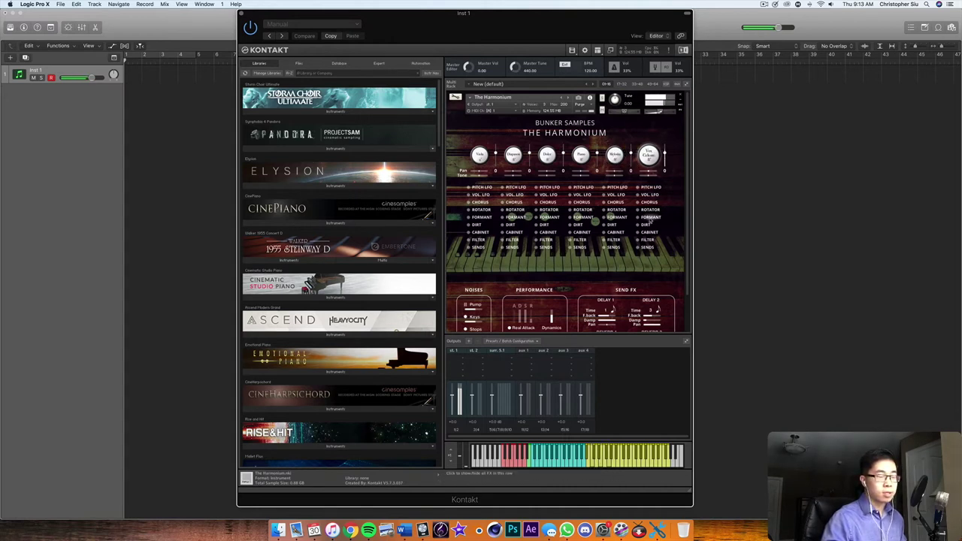
pyautogui.click(648, 158)
pyautogui.click(649, 156)
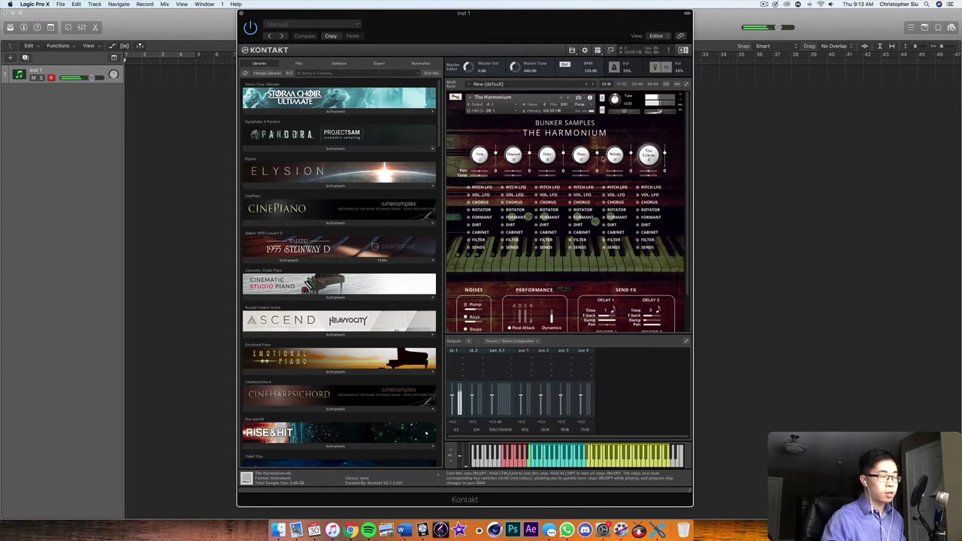
pyautogui.click(615, 156)
pyautogui.click(547, 155)
pyautogui.click(513, 156)
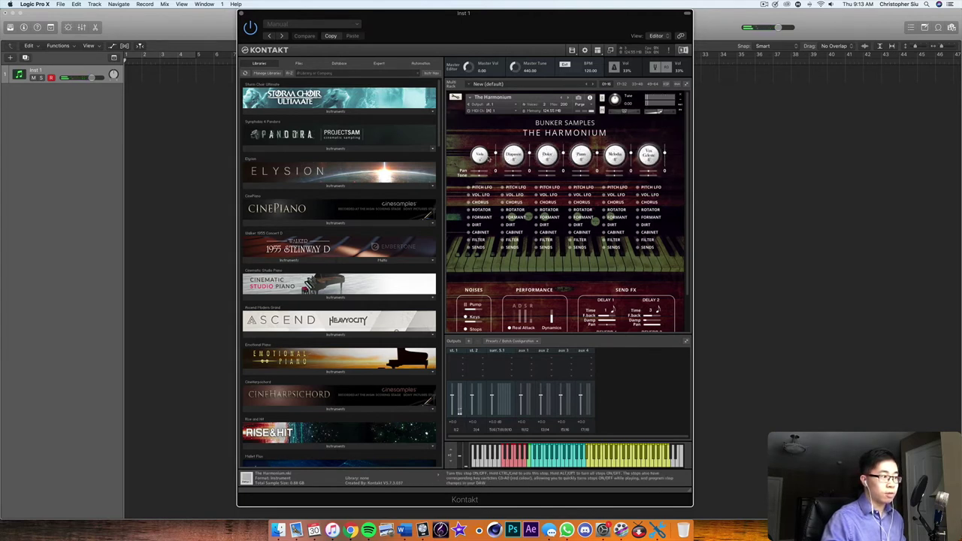
pyautogui.click(480, 156)
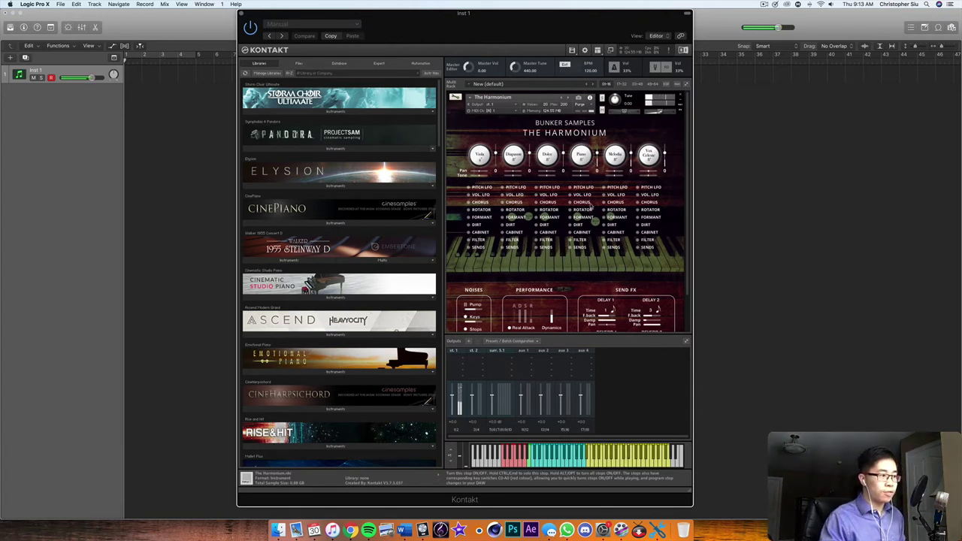
# Raise the Performance Dynamics slider from about 68.8 % to 82.6 %.
pyautogui.scroll(-1, 572, 319)
pyautogui.scroll(-2, 552, 311)
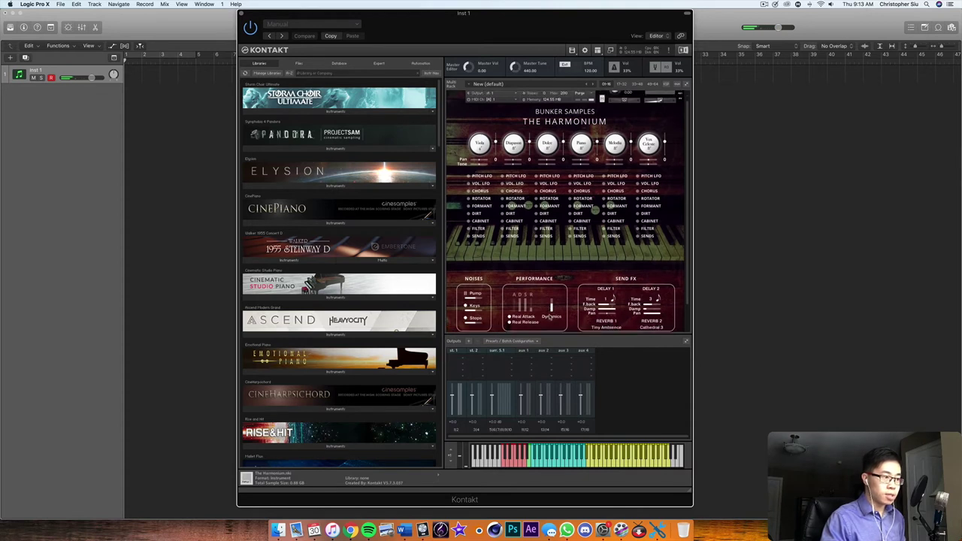
pyautogui.click(552, 305)
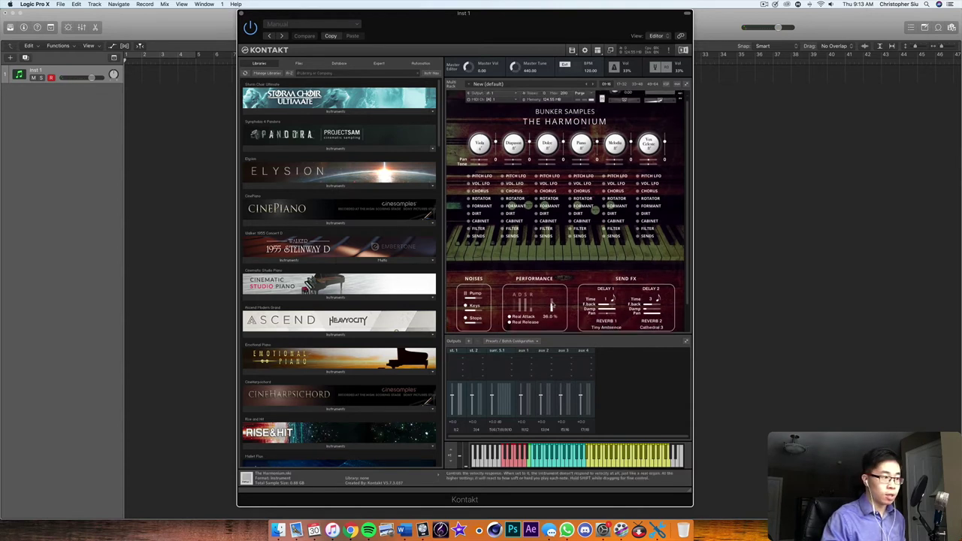
pyautogui.moveTo(557, 301); pyautogui.dragTo(559, 294)
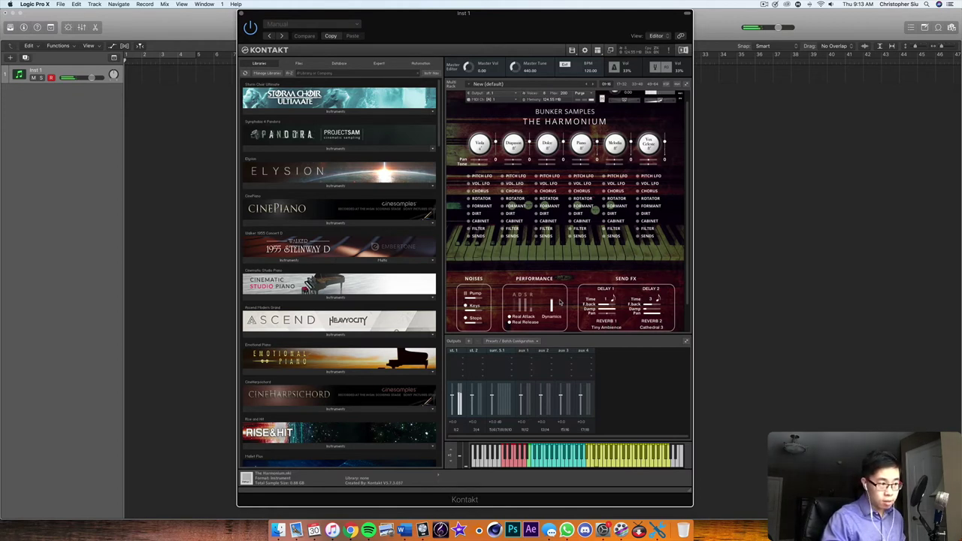
pyautogui.click(553, 304)
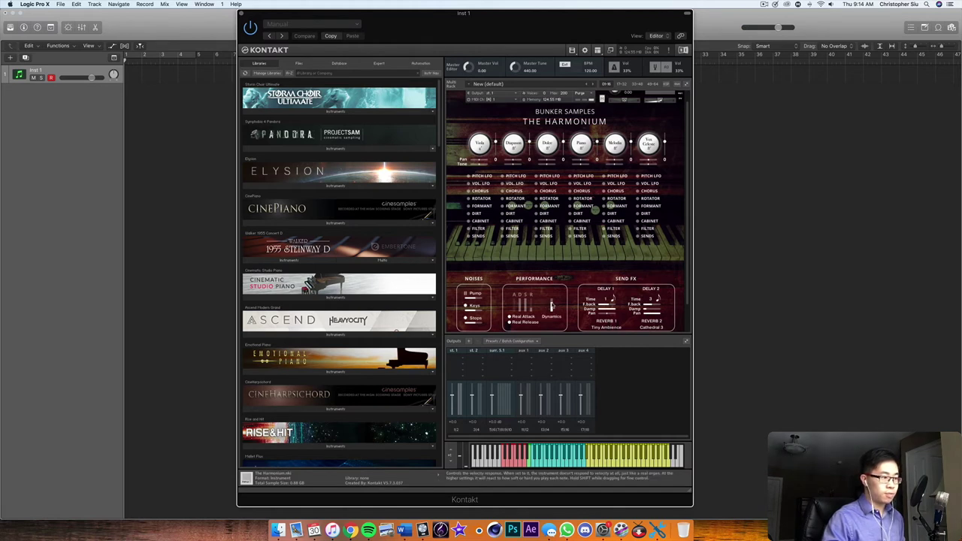
pyautogui.scroll(-2, 515, 301)
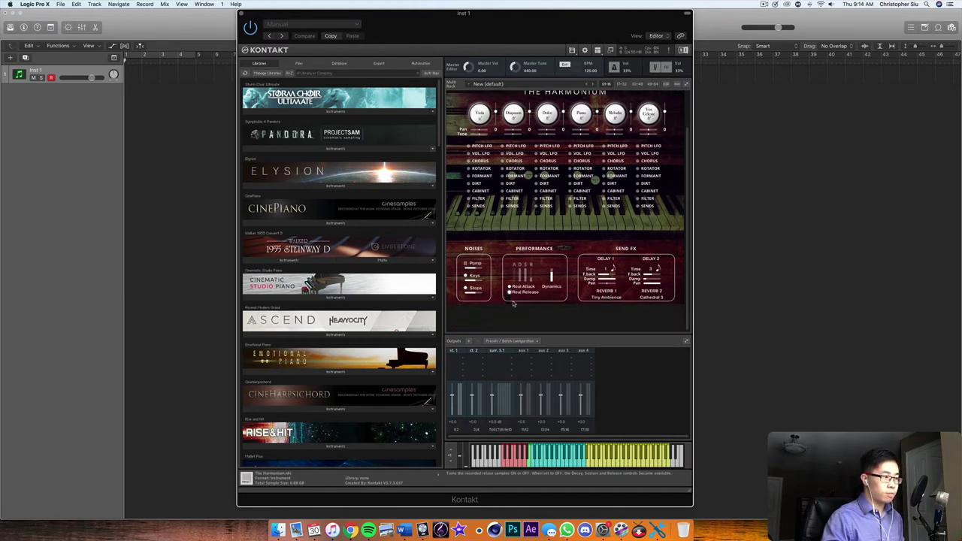
pyautogui.scroll(3, 544, 310)
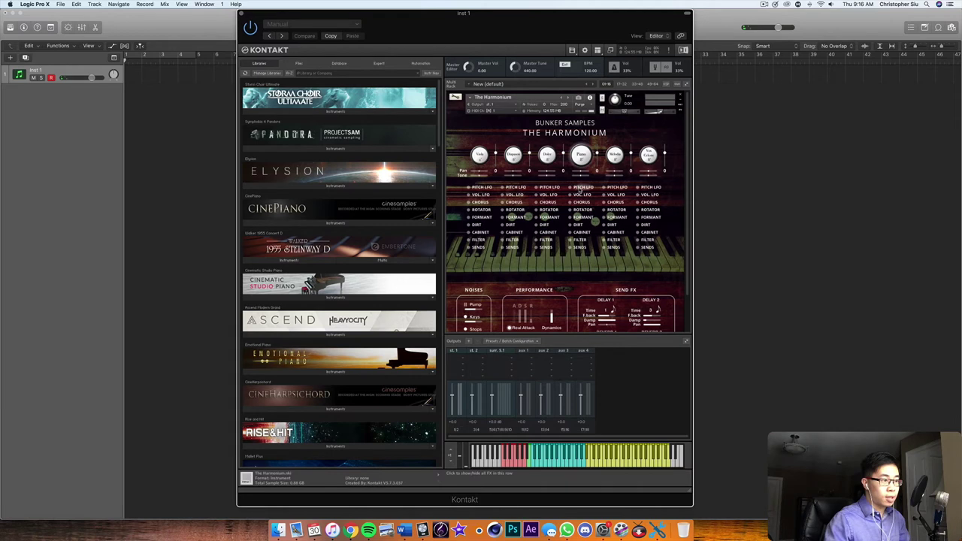
pyautogui.click(582, 188)
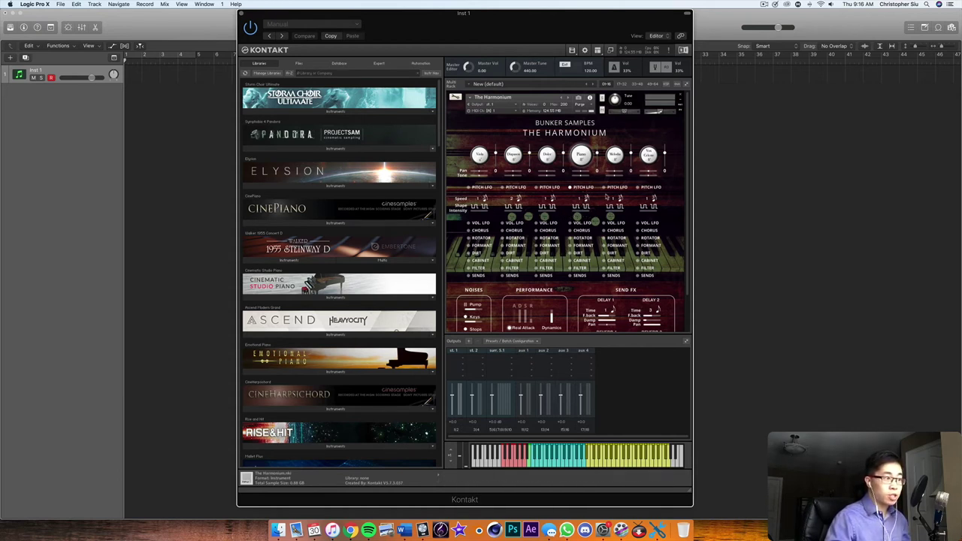
# Switch the Melodia stop on and try its LFO intensity and volume LFO settings.
pyautogui.click(615, 154)
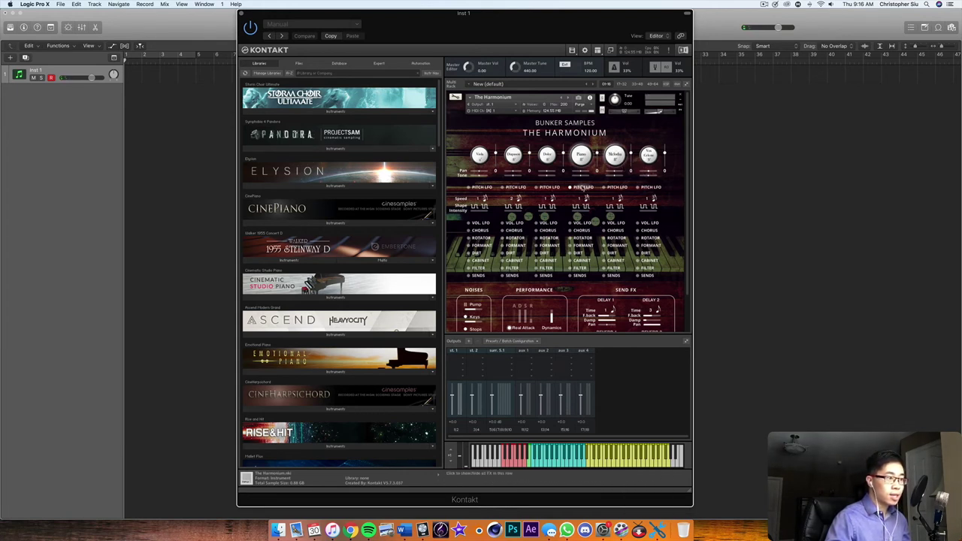
pyautogui.click(579, 217)
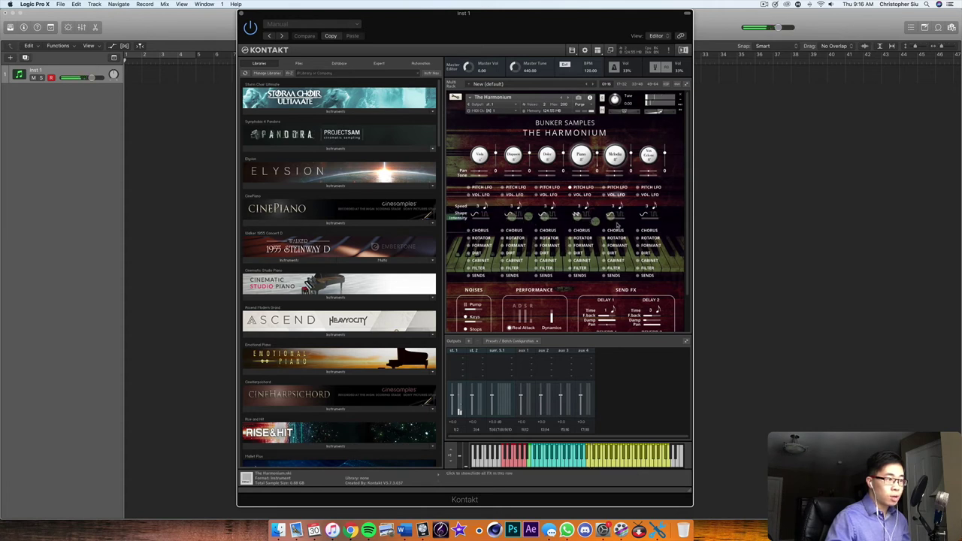
pyautogui.click(583, 222)
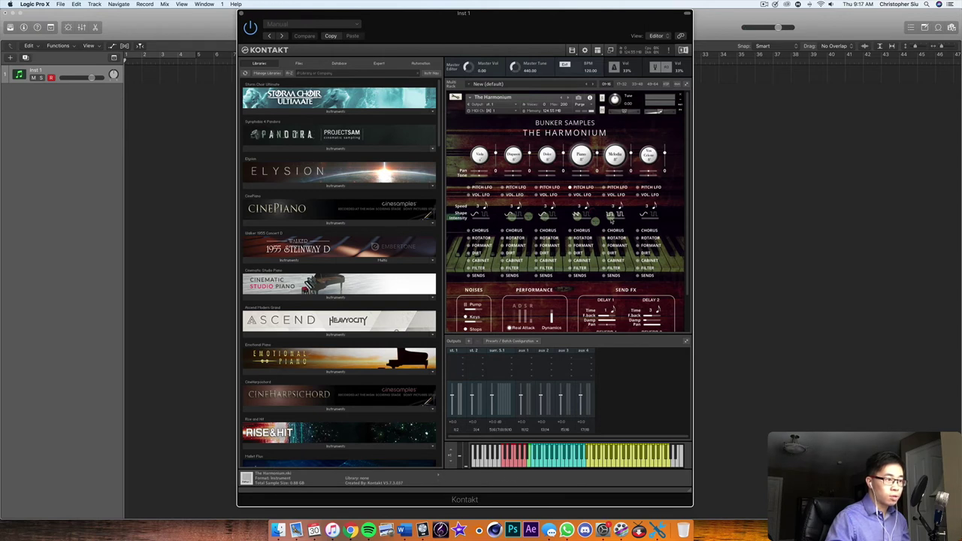
# Toggle Melodia's volume LFO on and off, then switch Melodia and its pitch LFO off.
pyautogui.moveTo(619, 212)
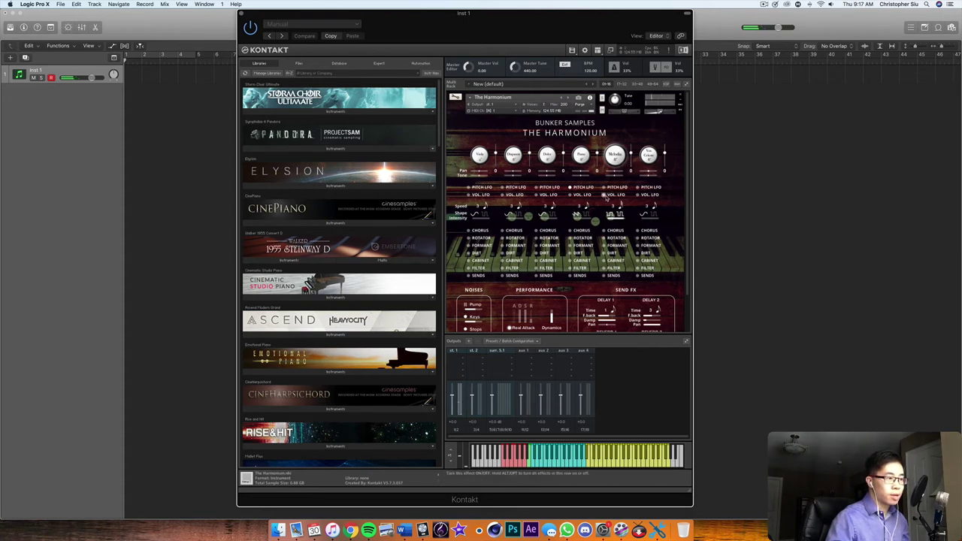
pyautogui.click(605, 196)
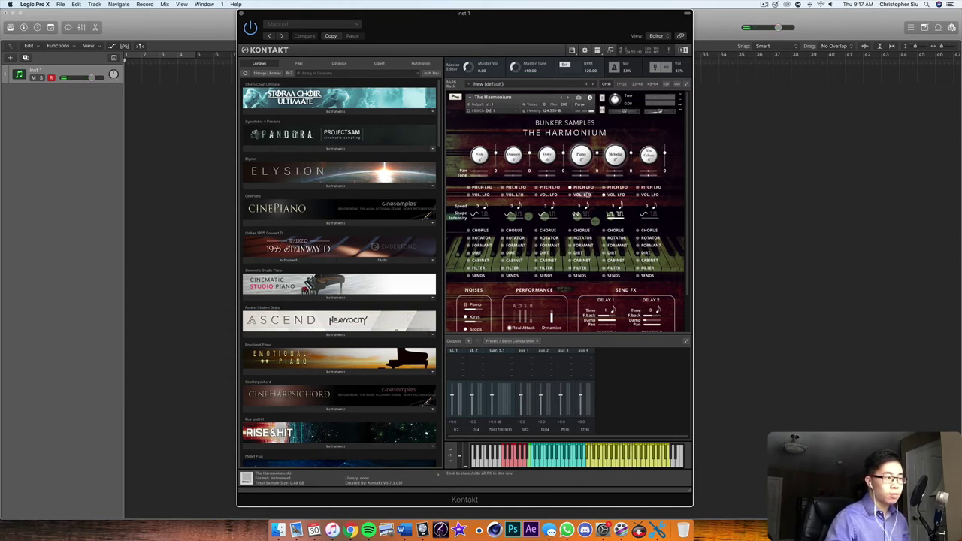
pyautogui.click(583, 195)
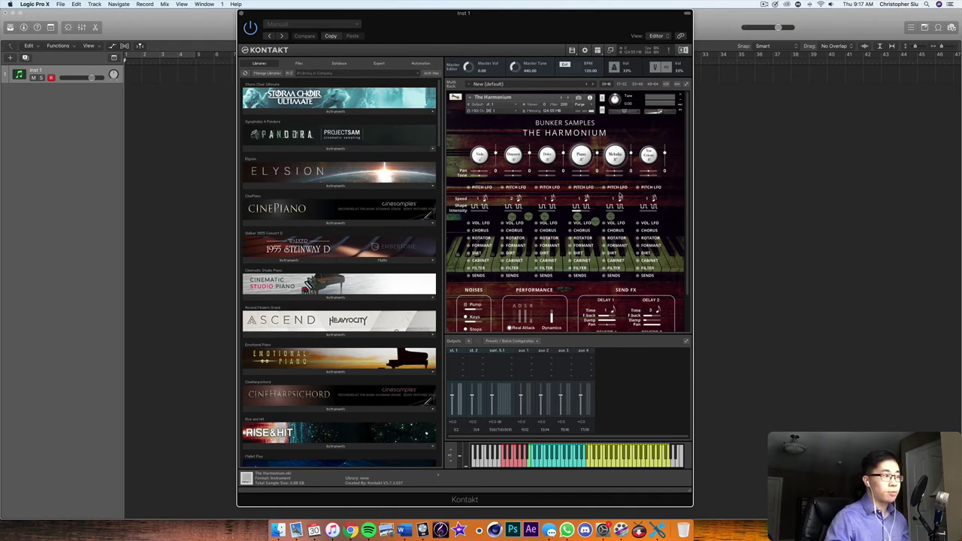
pyautogui.click(615, 154)
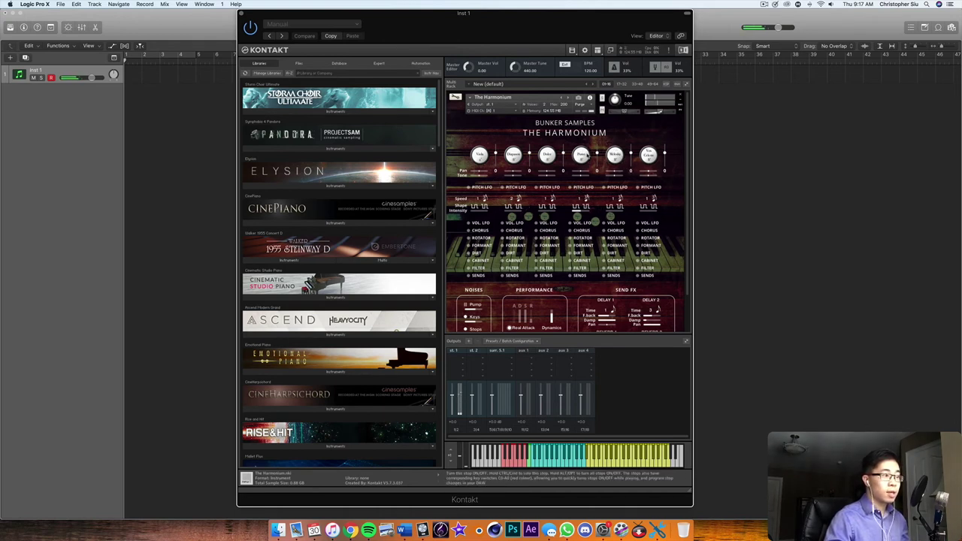
pyautogui.click(614, 187)
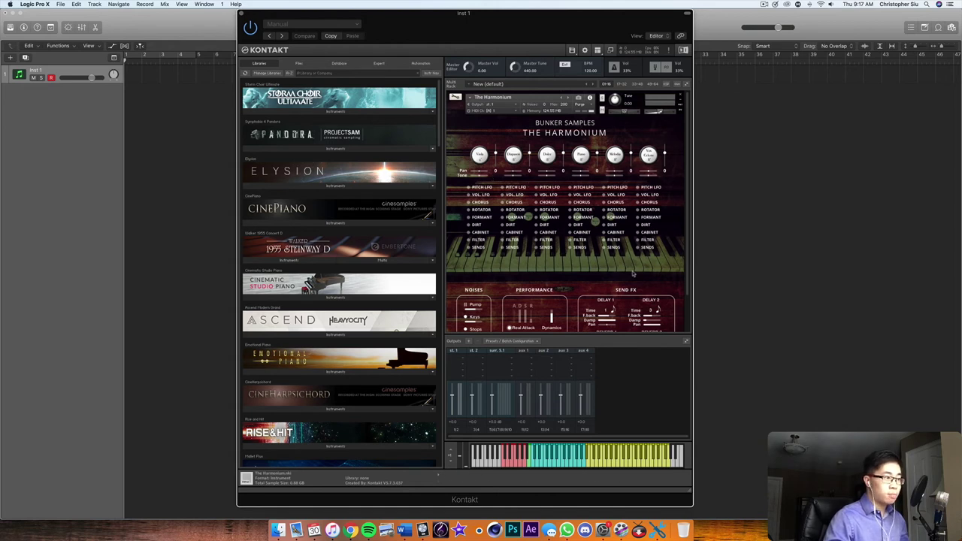
pyautogui.scroll(-1, 633, 275)
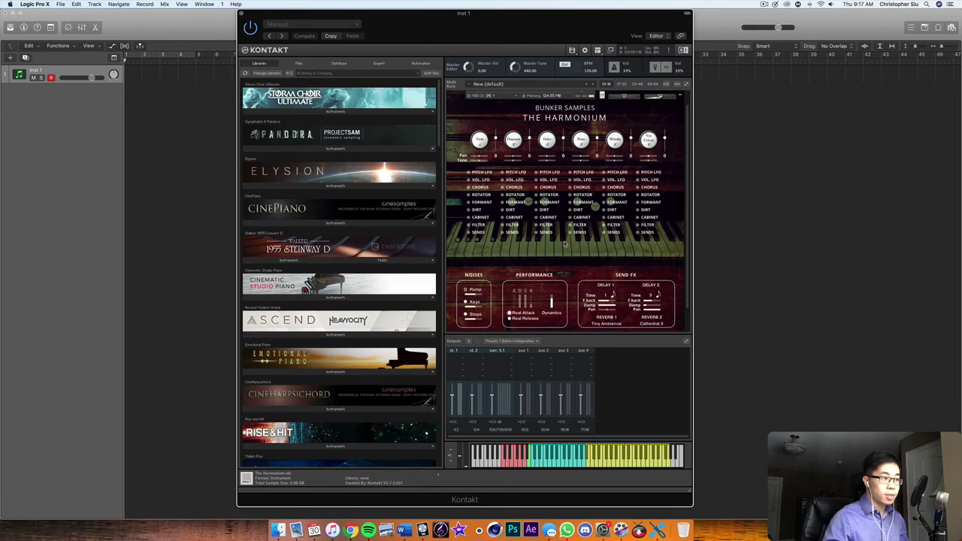
pyautogui.scroll(1, 602, 259)
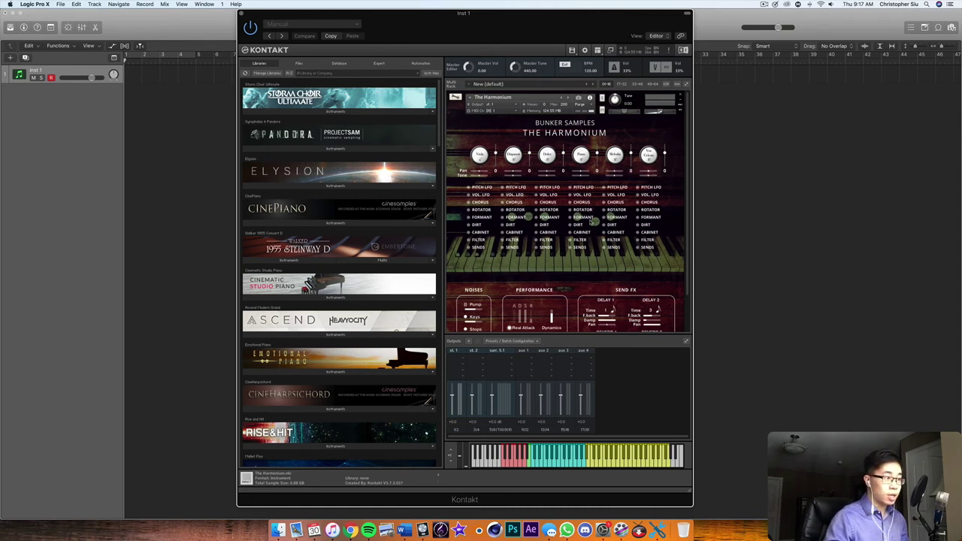
pyautogui.scroll(-3, 565, 209)
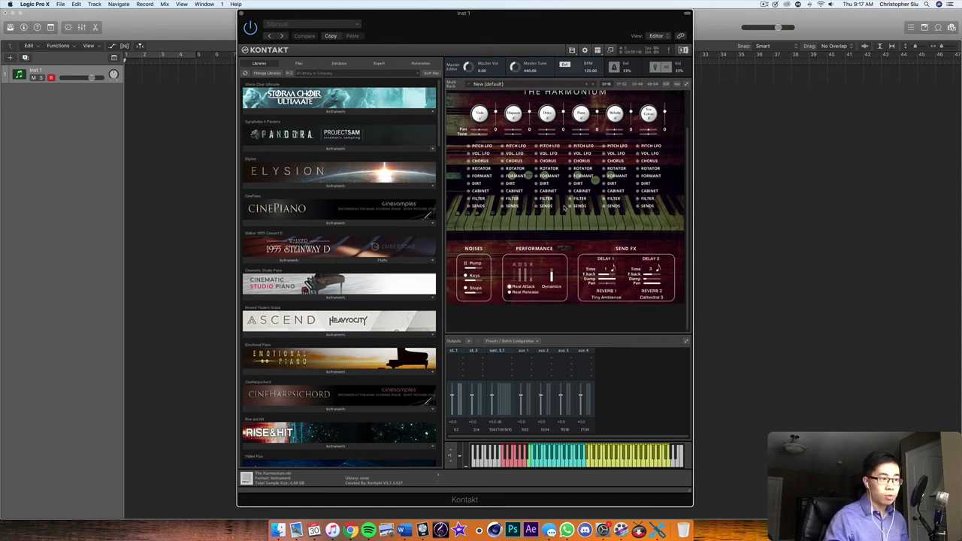
pyautogui.scroll(3, 564, 209)
pyautogui.scroll(-3, 561, 238)
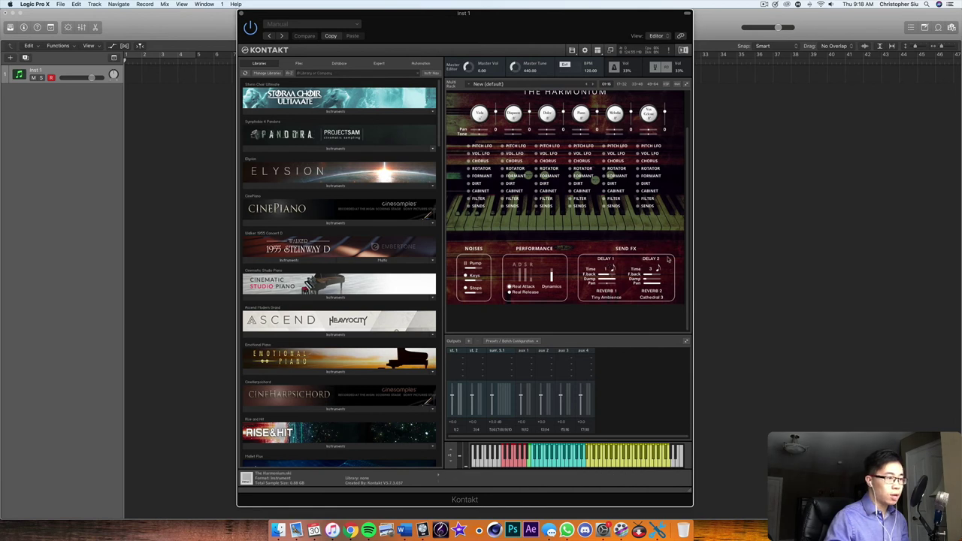
pyautogui.scroll(2, 617, 284)
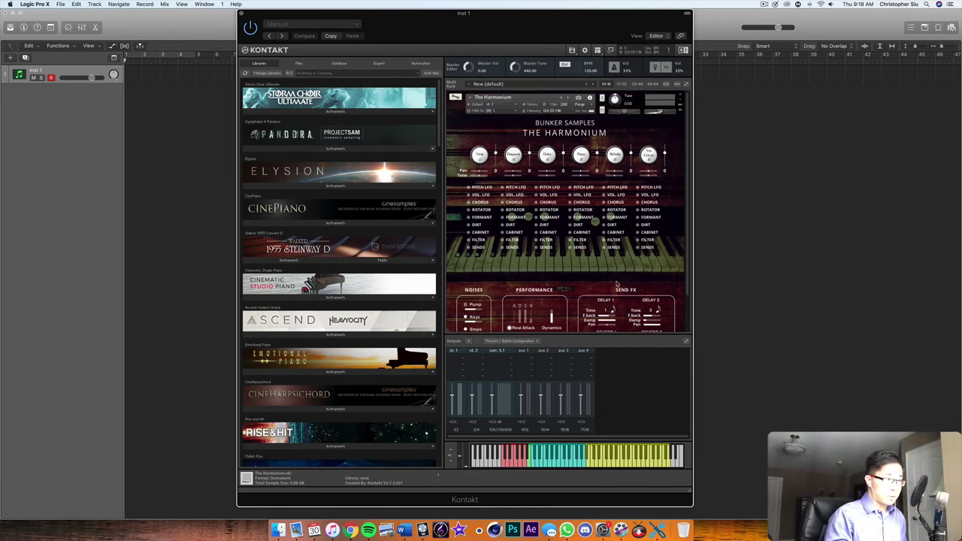